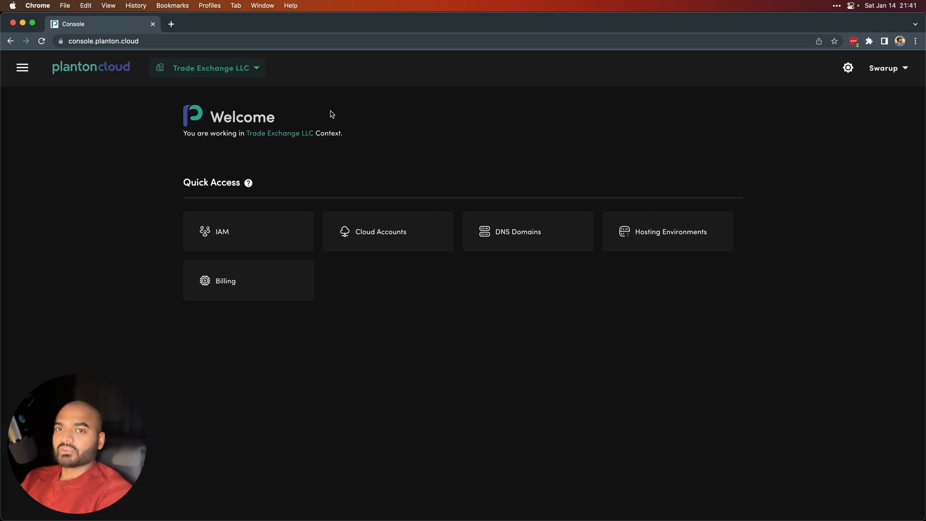
Step: Open the Trade Exchange LLC context picker, dismissing it once and opening it again
click(241, 70)
click(338, 99)
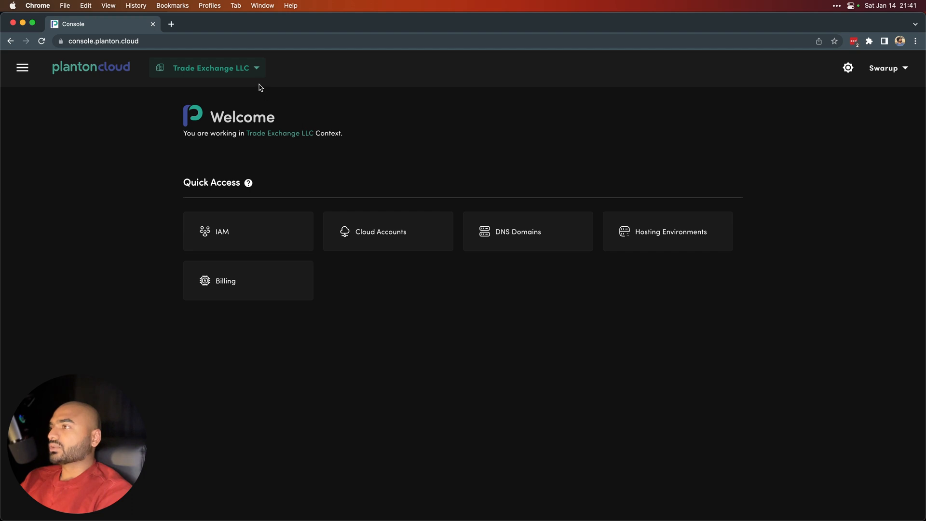
click(241, 72)
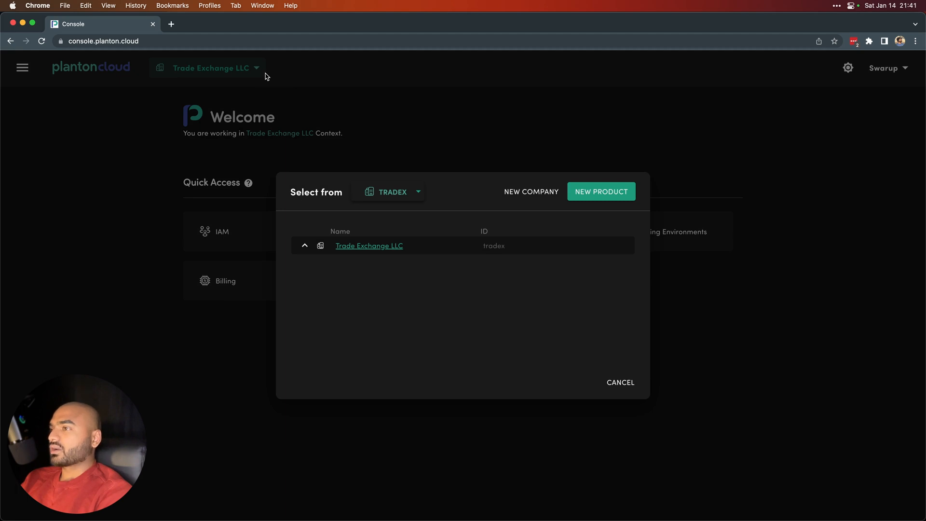
Step: Close and reopen the context picker, then choose NEW COMPANY from it
click(422, 120)
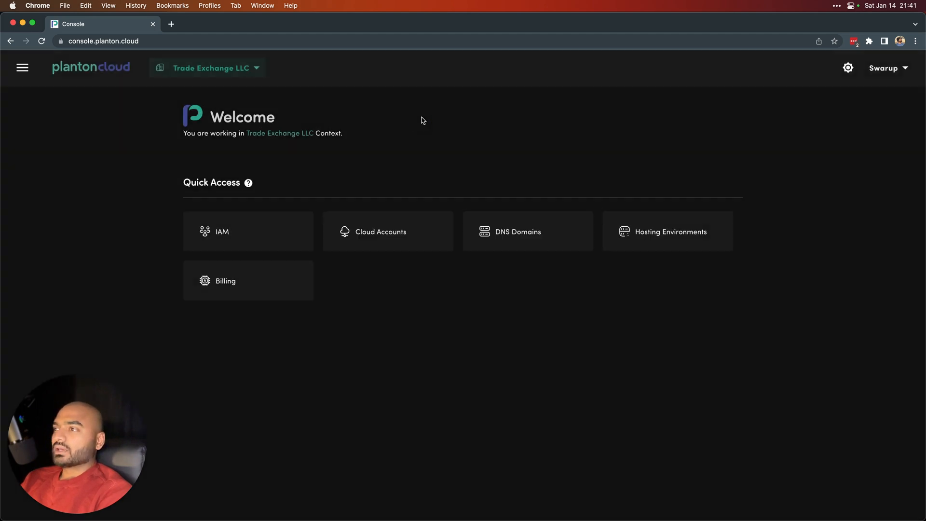
click(260, 70)
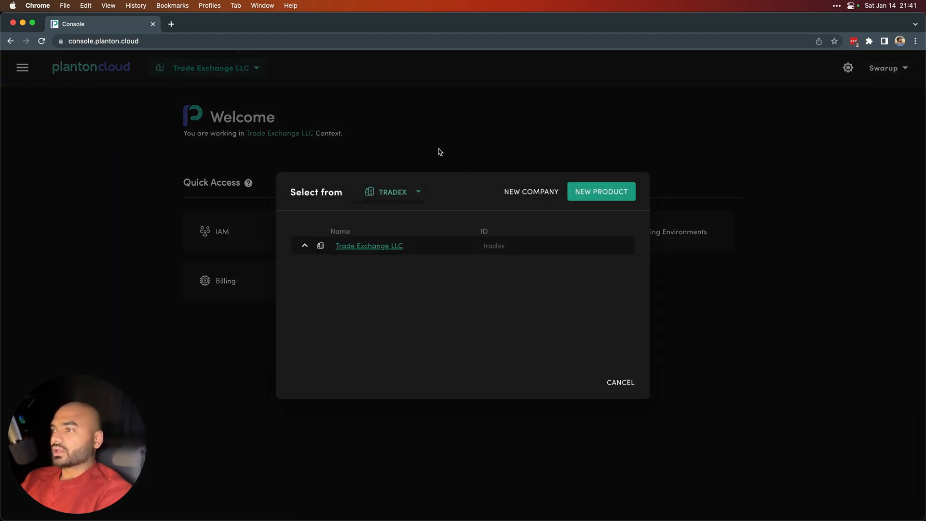
click(533, 194)
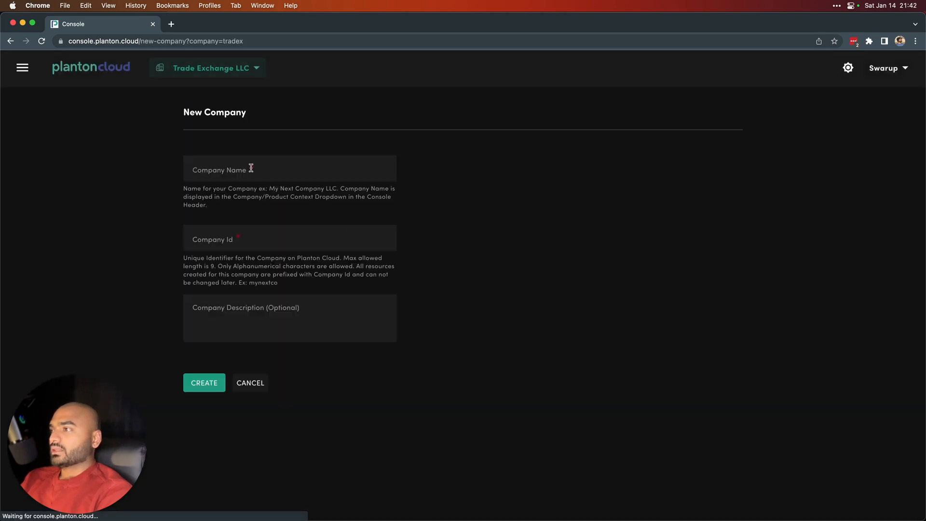
click(246, 169)
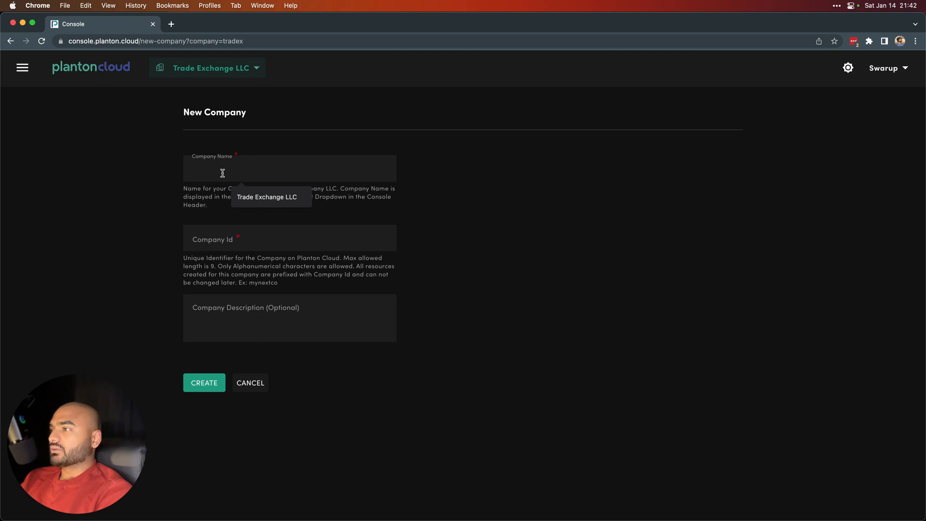
click(226, 241)
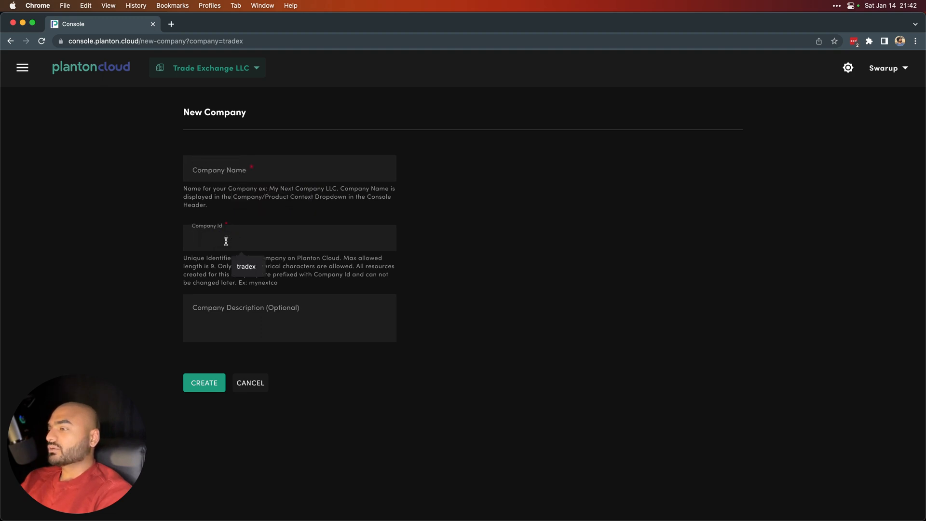
click(232, 333)
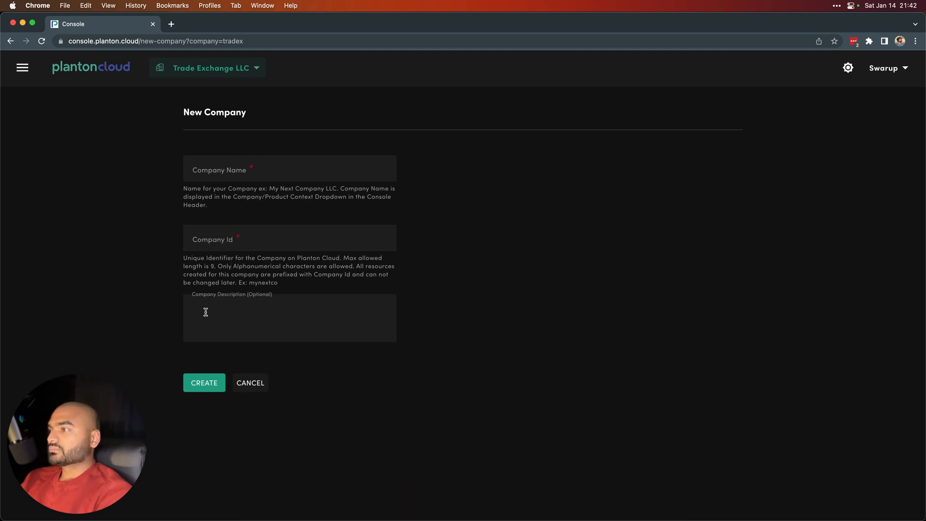
click(226, 174)
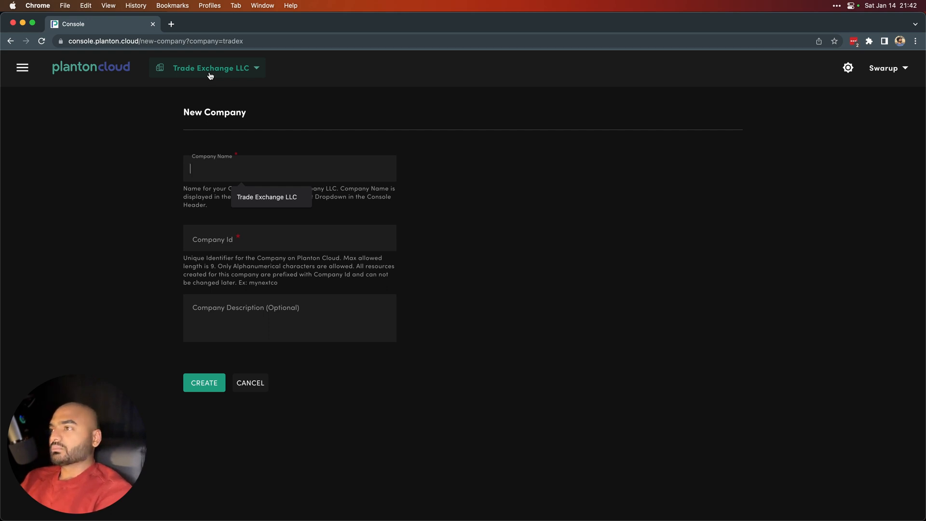
click(308, 129)
click(237, 243)
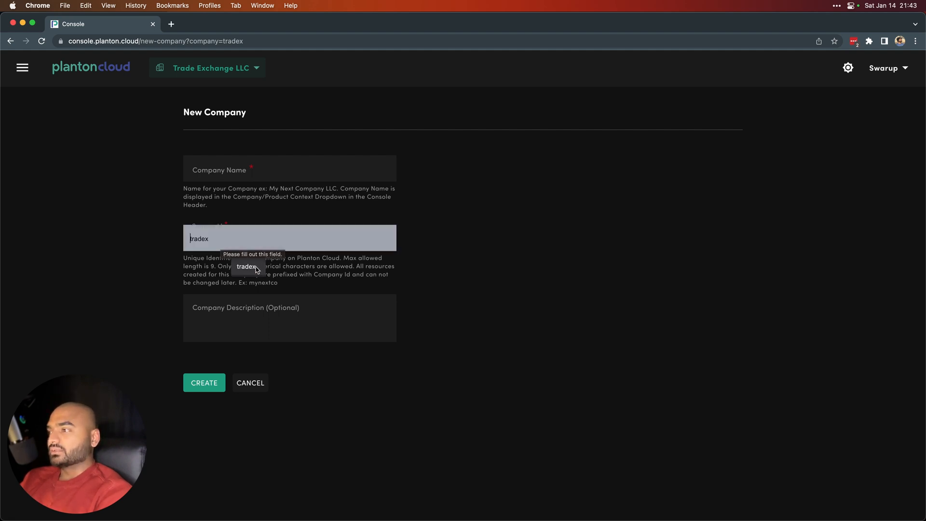
Step: Try '3.' as the Company Id against the 9-character rule, then use the suggested id tradex
click(298, 267)
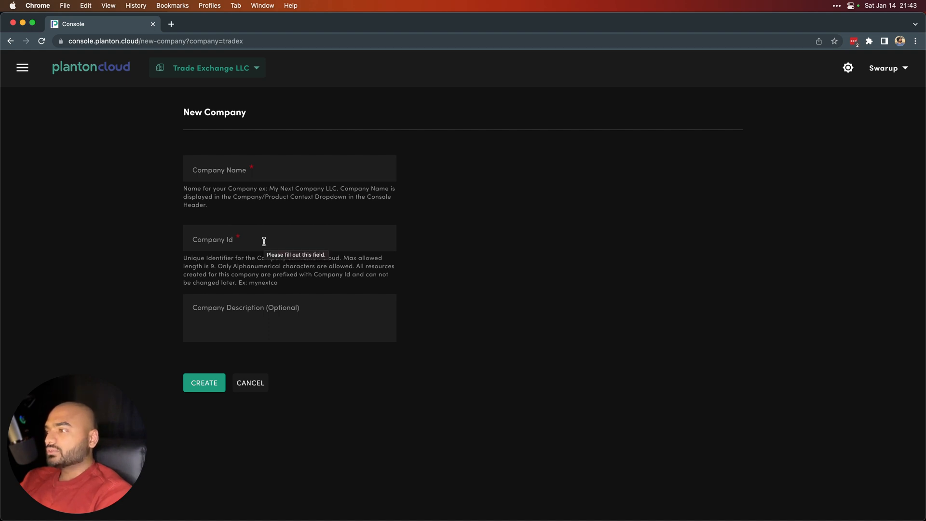
click(214, 269)
drag(214, 269, 184, 259)
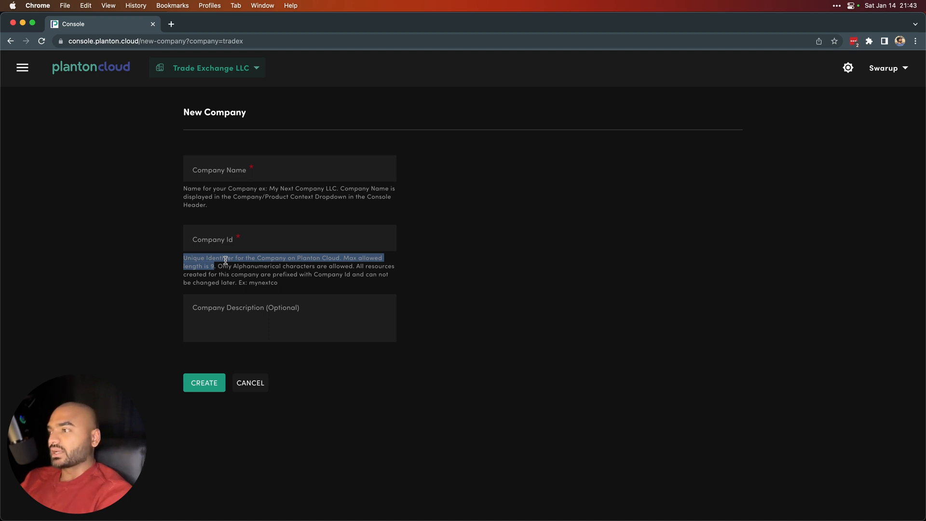
click(245, 241)
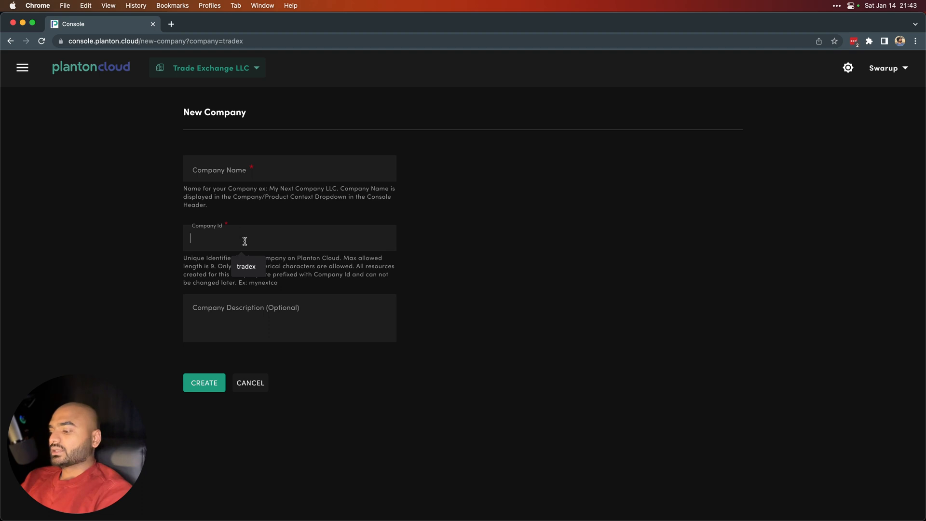
text(3.)
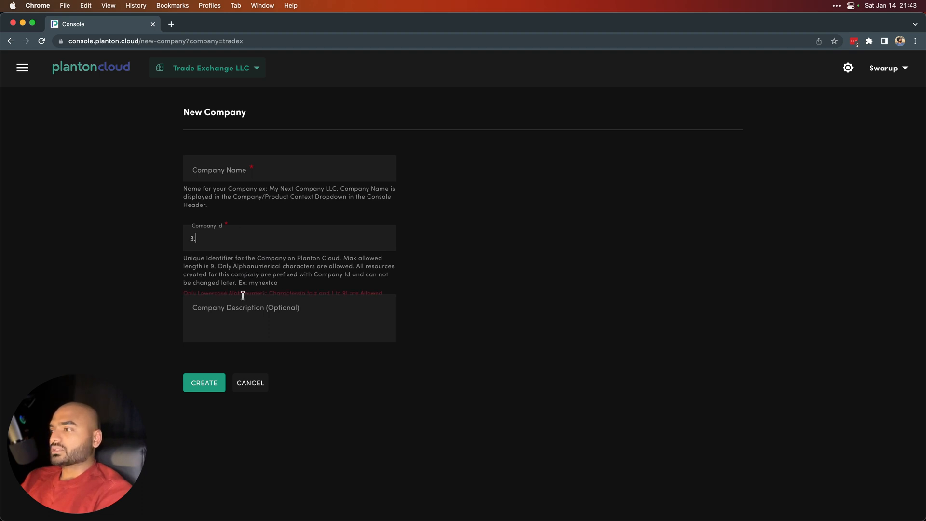
drag(235, 293, 319, 293)
click(288, 256)
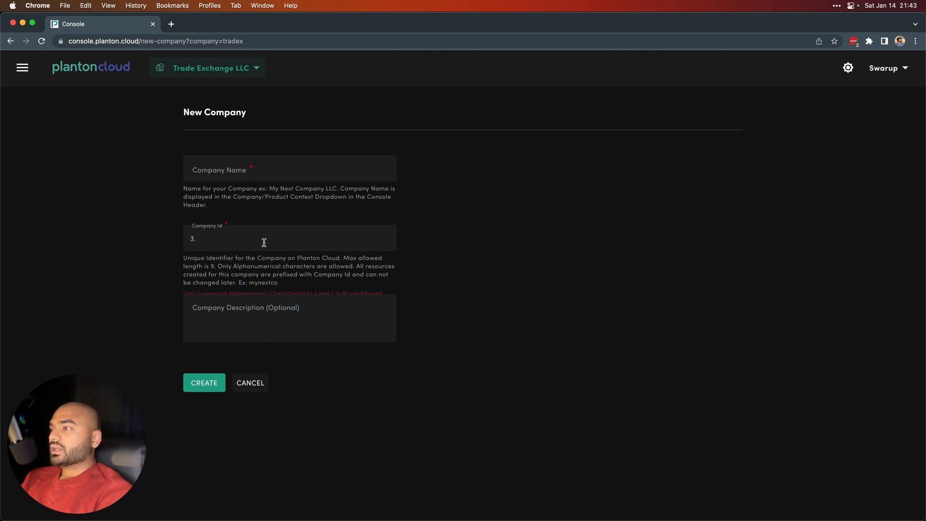
click(264, 242)
click(247, 264)
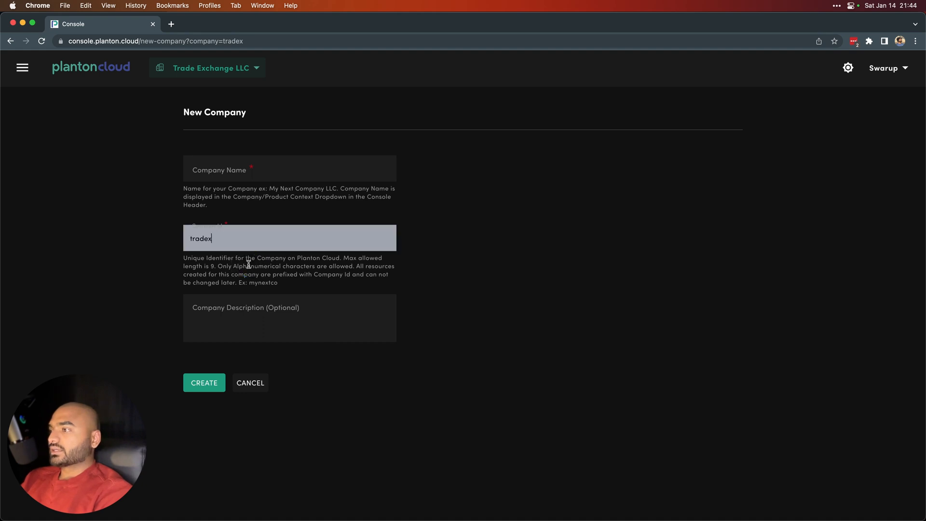
drag(222, 237, 193, 240)
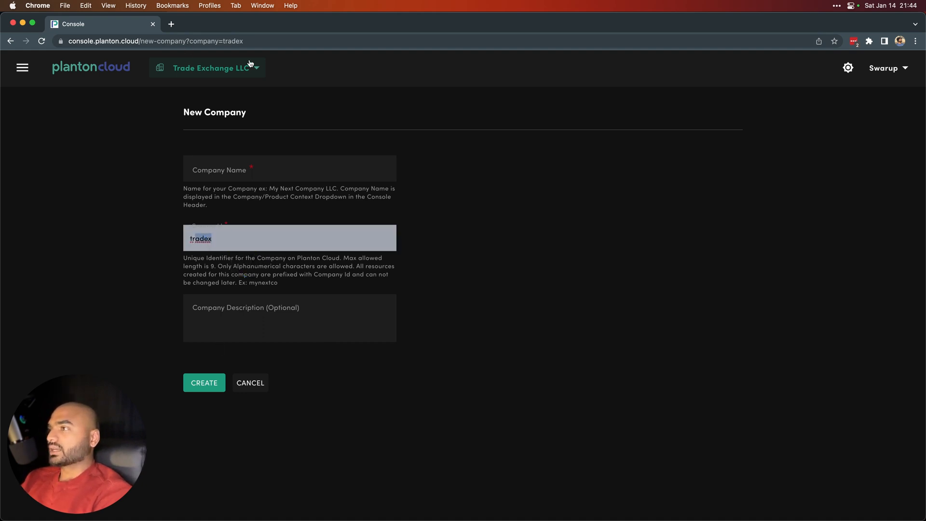
Step: Fill Company Name with Trade Exchange LLC, visit the description, then cancel the form
click(260, 169)
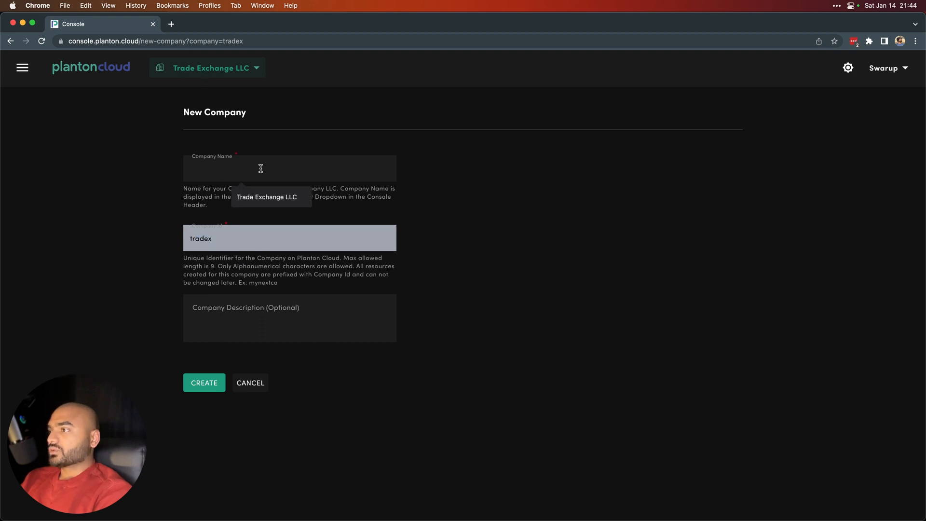
click(261, 196)
click(235, 304)
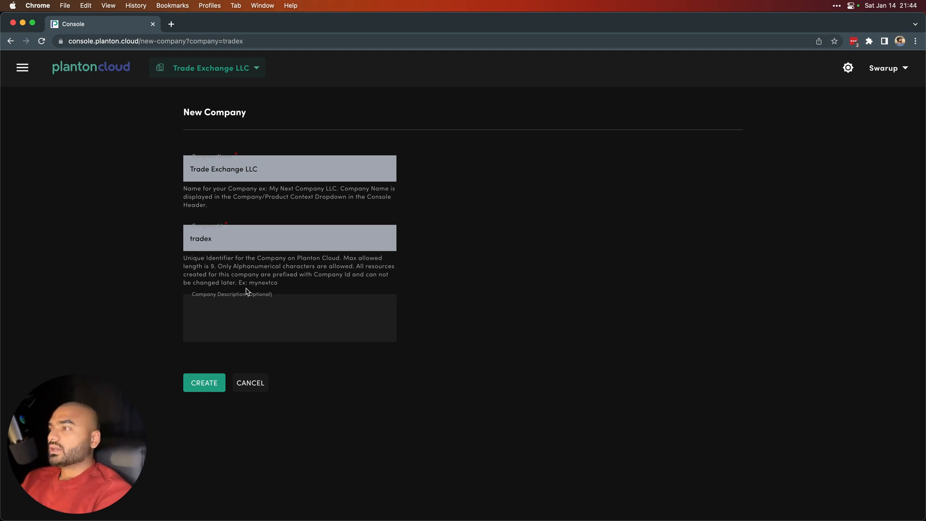
click(228, 197)
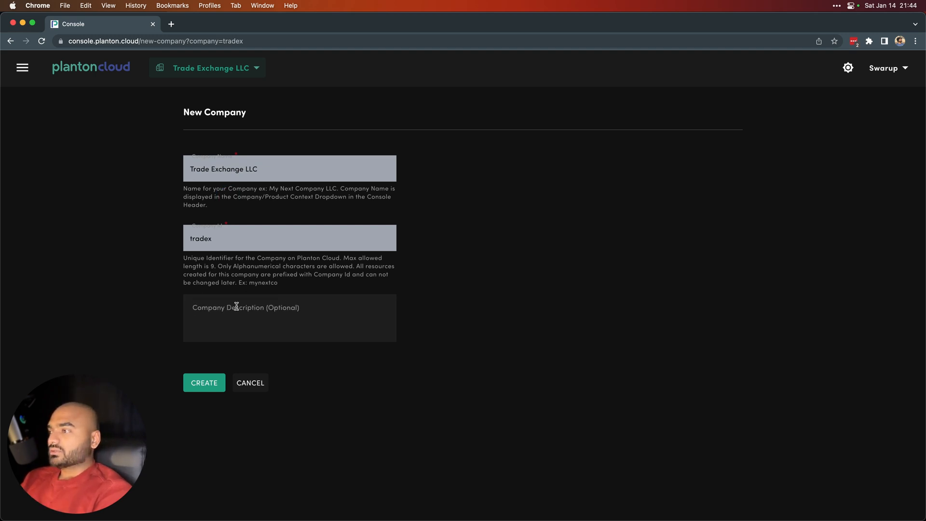
click(244, 385)
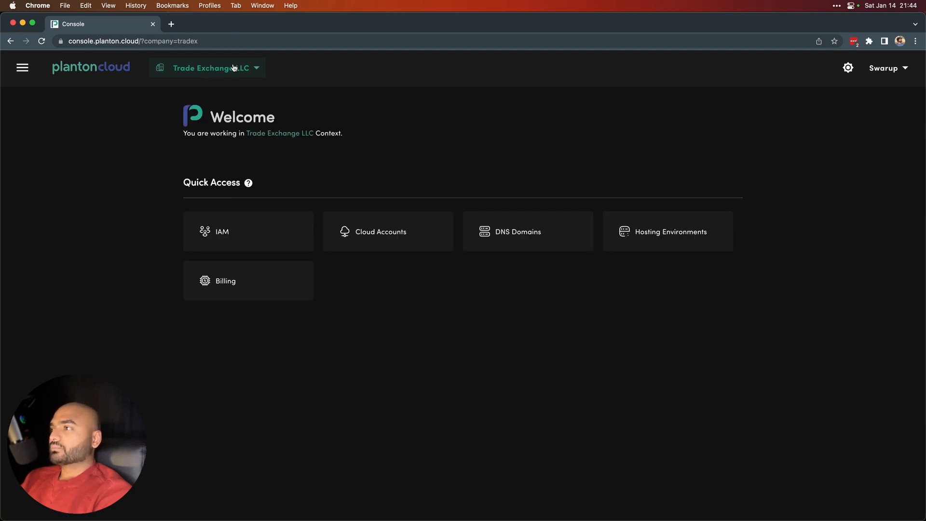
Step: Reopen the Trade Exchange LLC context picker and choose NEW COMPANY
click(233, 68)
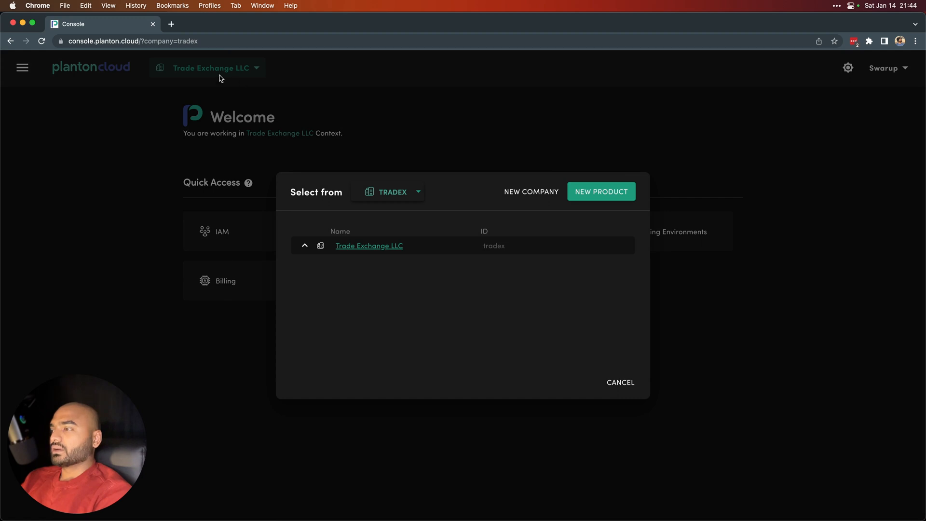
click(285, 109)
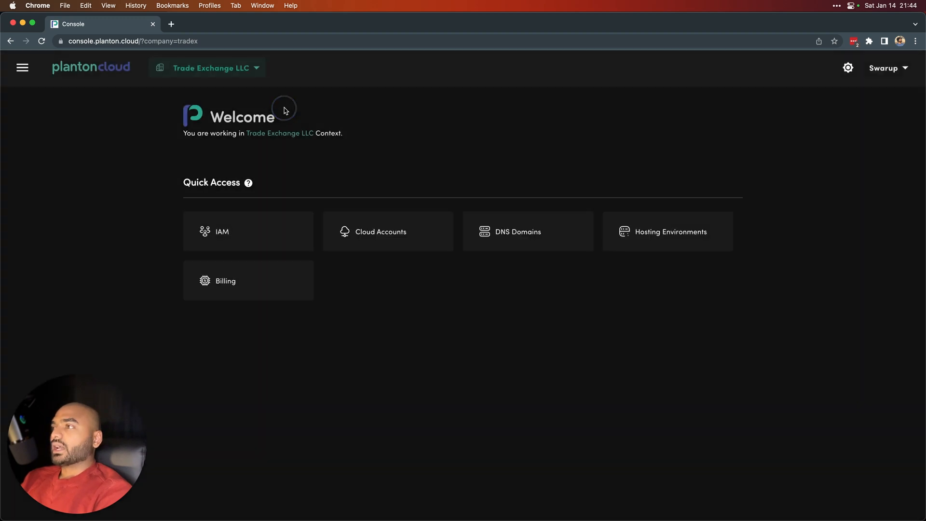
click(225, 72)
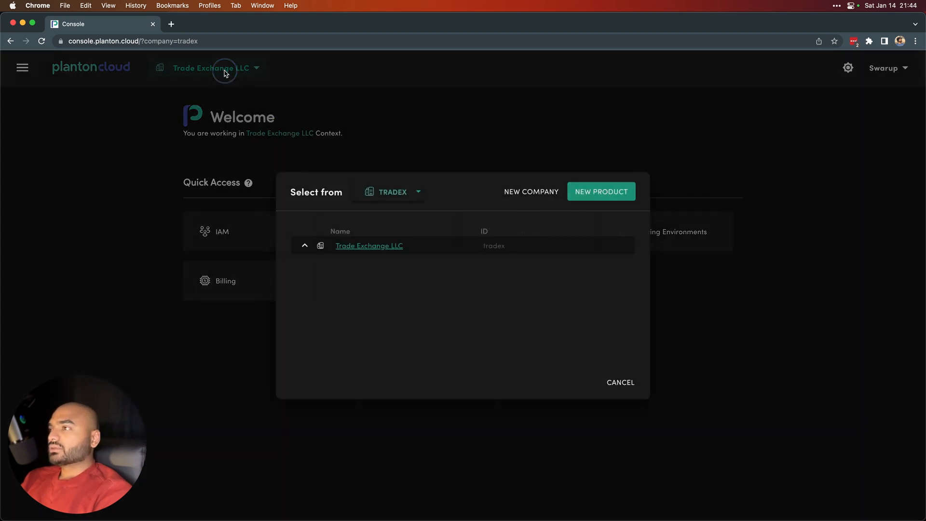
click(516, 199)
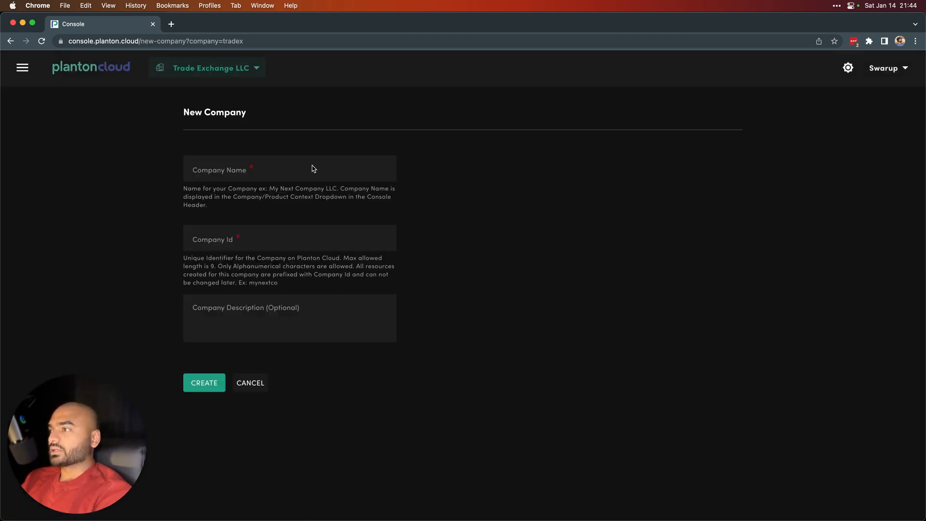
Step: Enter Company Name 'Cookie Store LLC' and Company Id 'cookie'
click(219, 167)
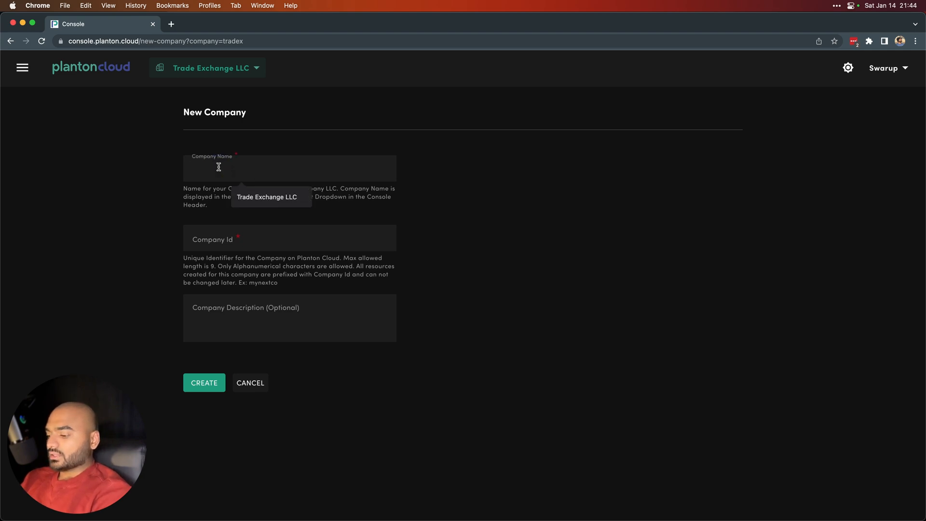
text(Cookie S)
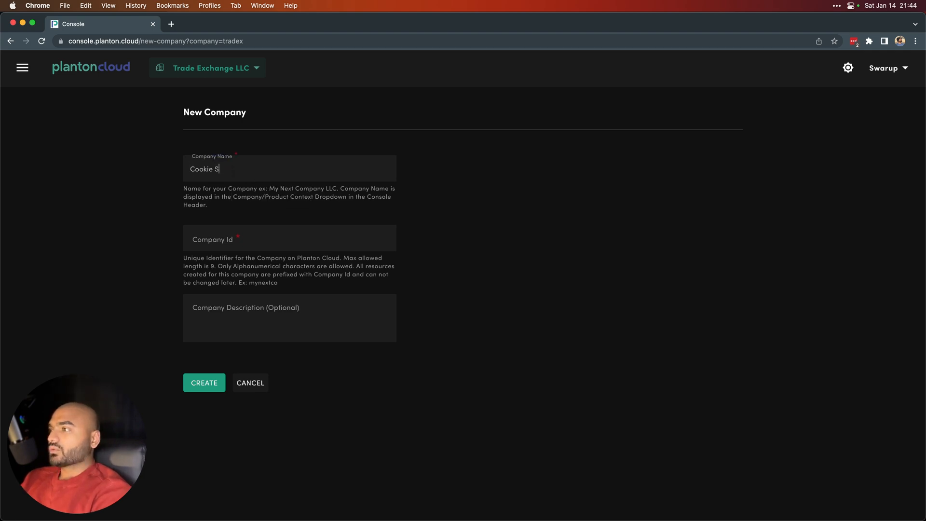
text(tore LLC)
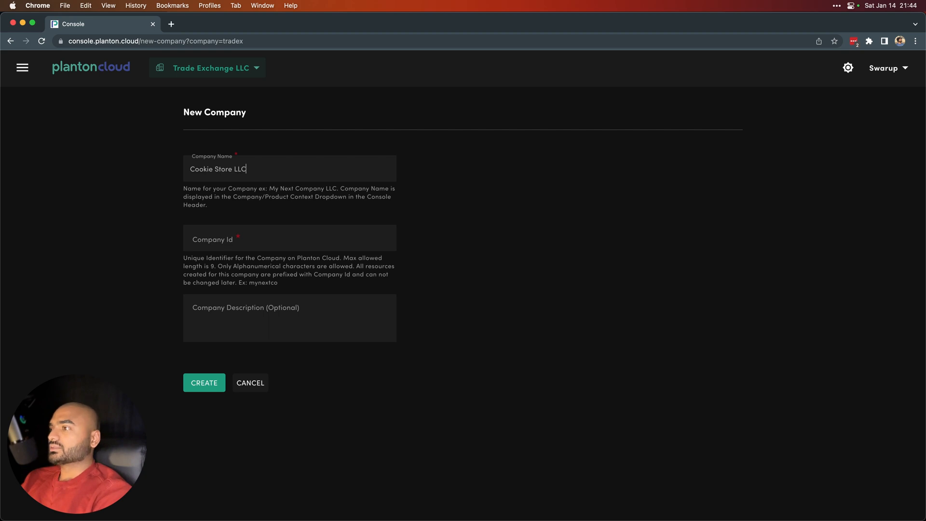
click(220, 238)
text(cookie)
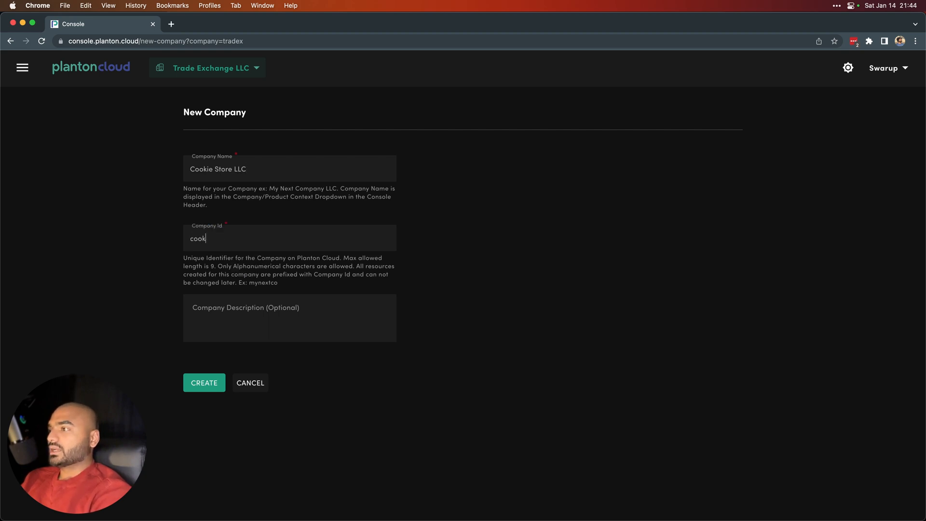
double_click(202, 240)
Step: Write the description 'Company Selling Delicious Cookies Online.', review the fields, and create the company
click(248, 339)
text(Company See)
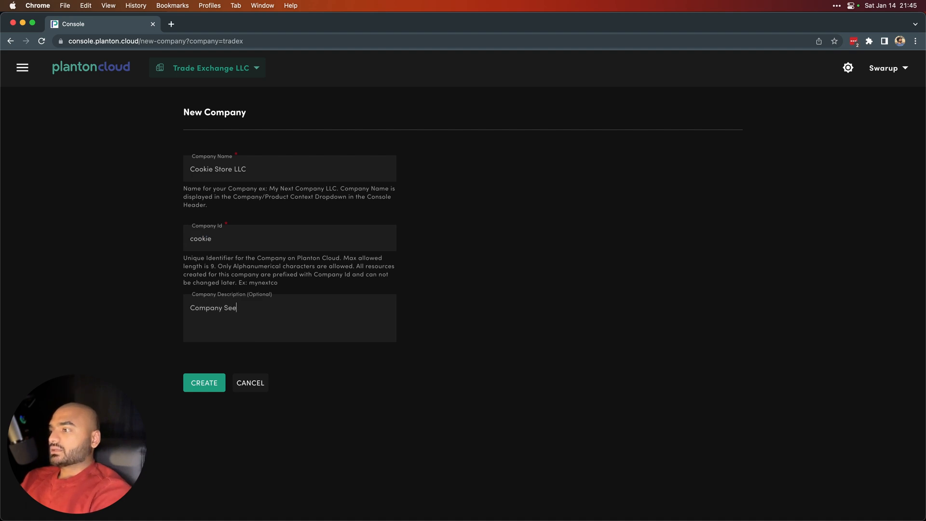
key(BackSpace)
text(lling )
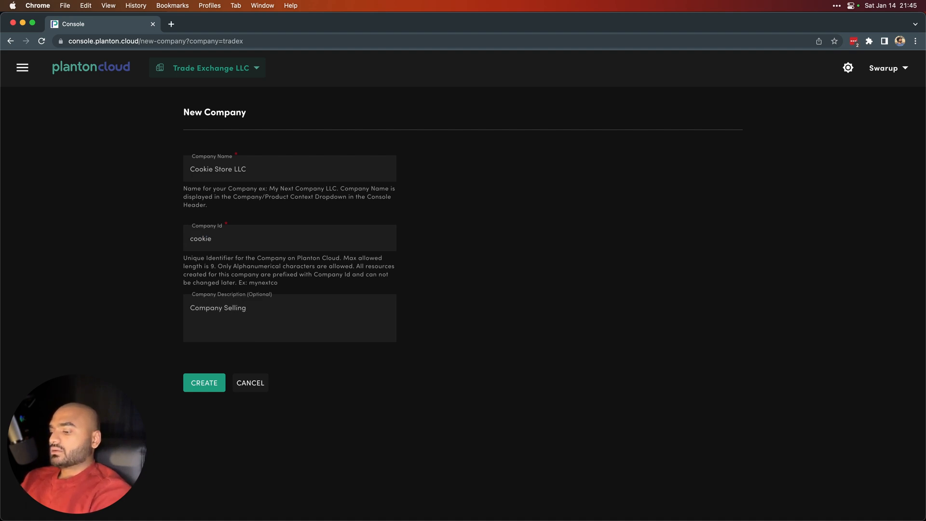
text(Cooki)
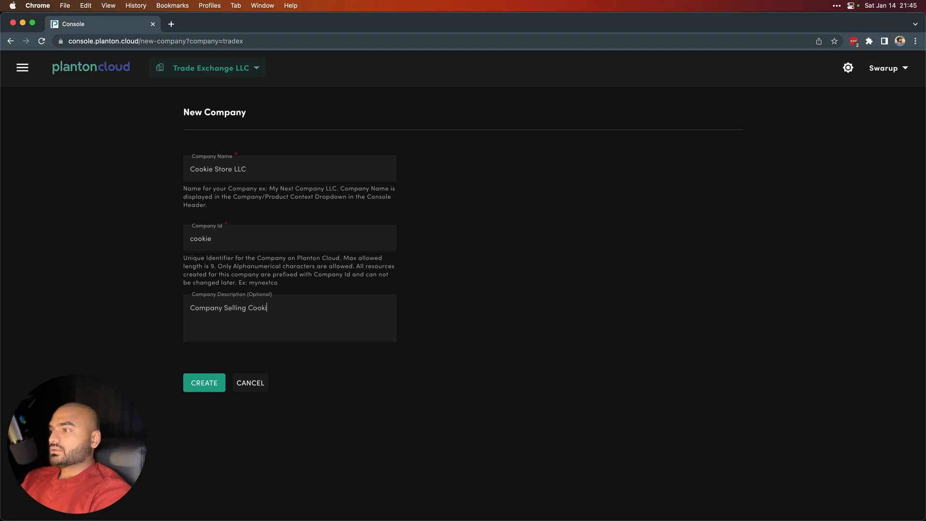
text(es Online.)
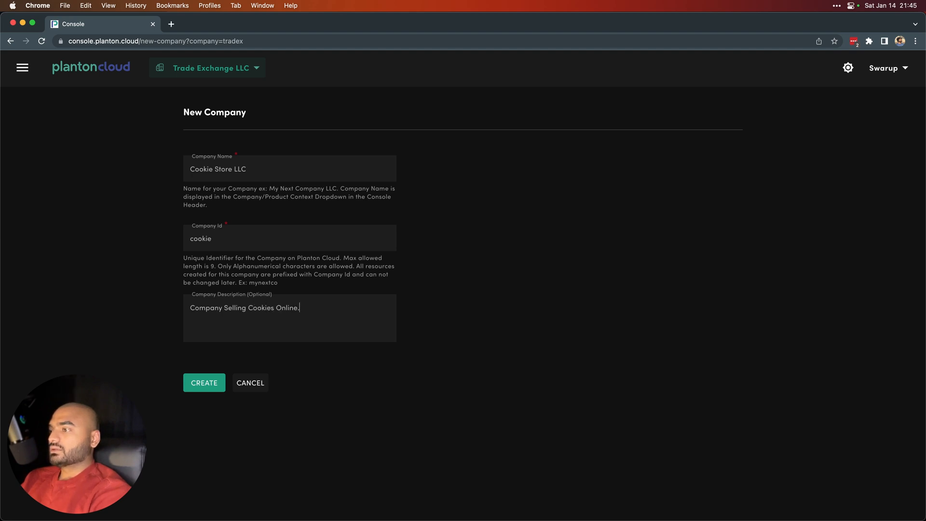
text(De)
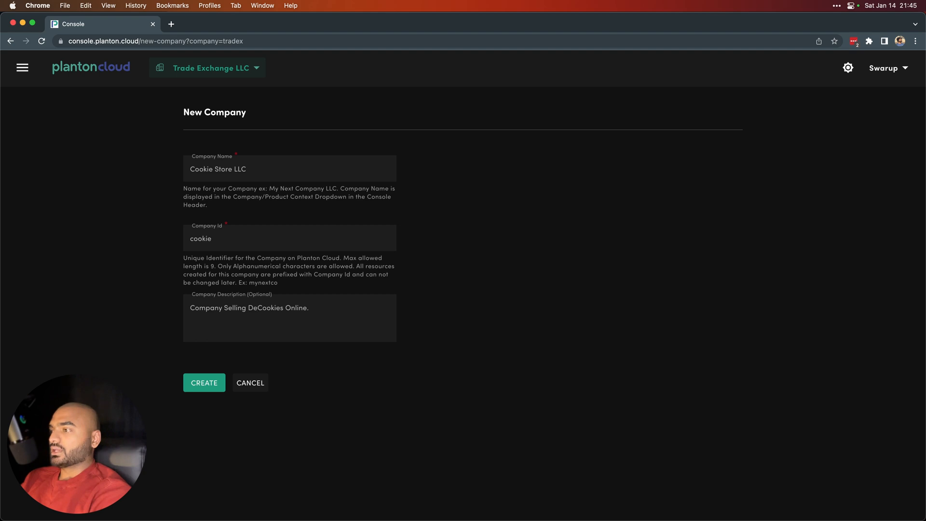
text(licious)
key(End)
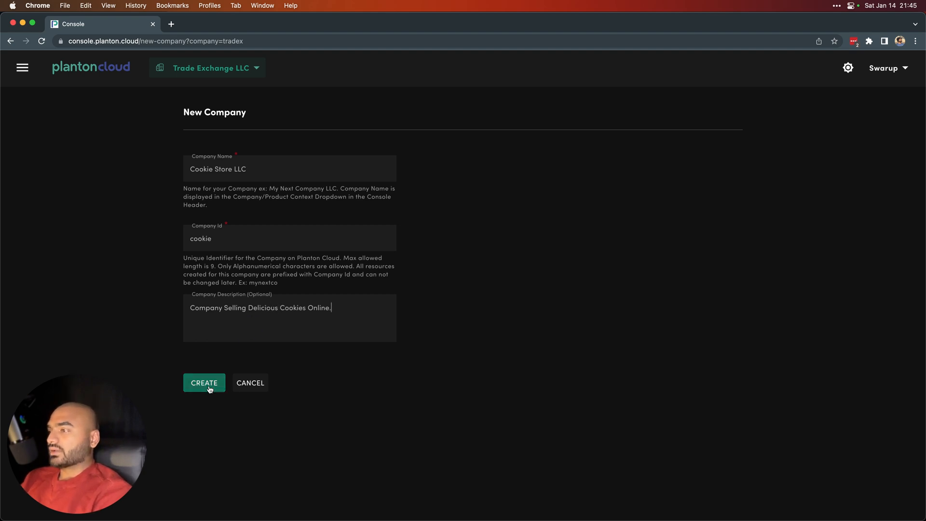
drag(247, 170, 180, 175)
double_click(202, 238)
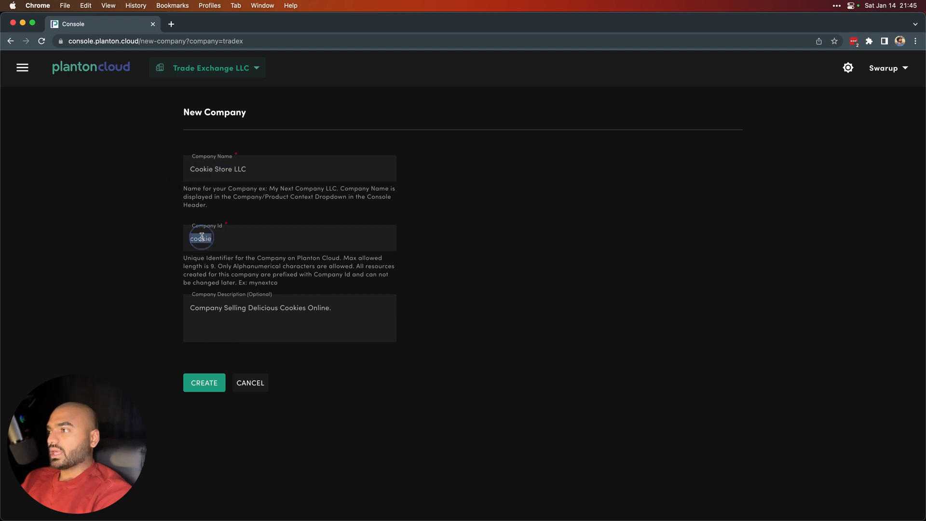
drag(337, 312, 199, 307)
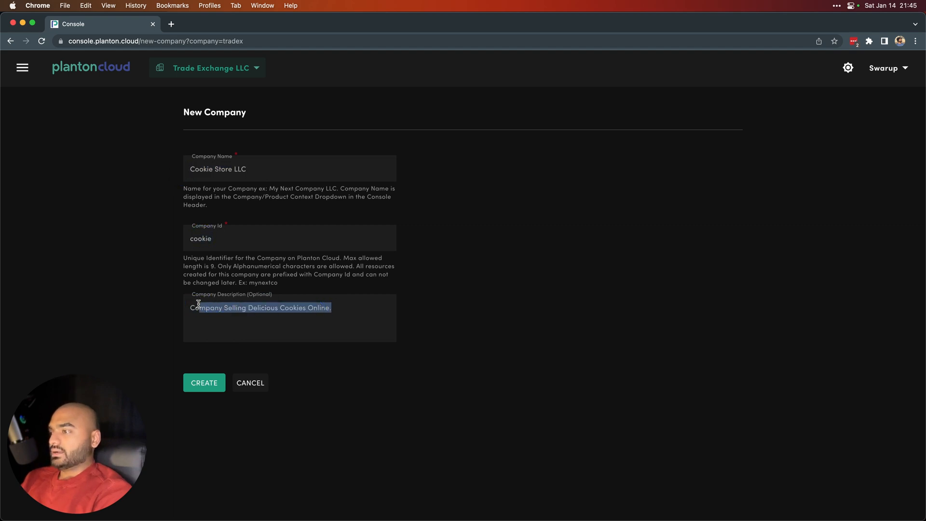
click(207, 381)
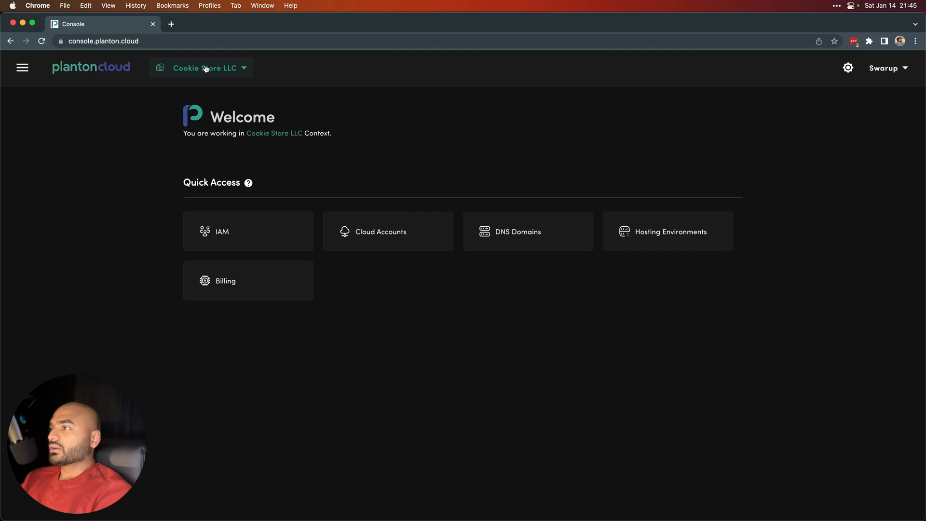
Step: Pick Trade Exchange LLC from the company list and switch the working context to it
click(237, 72)
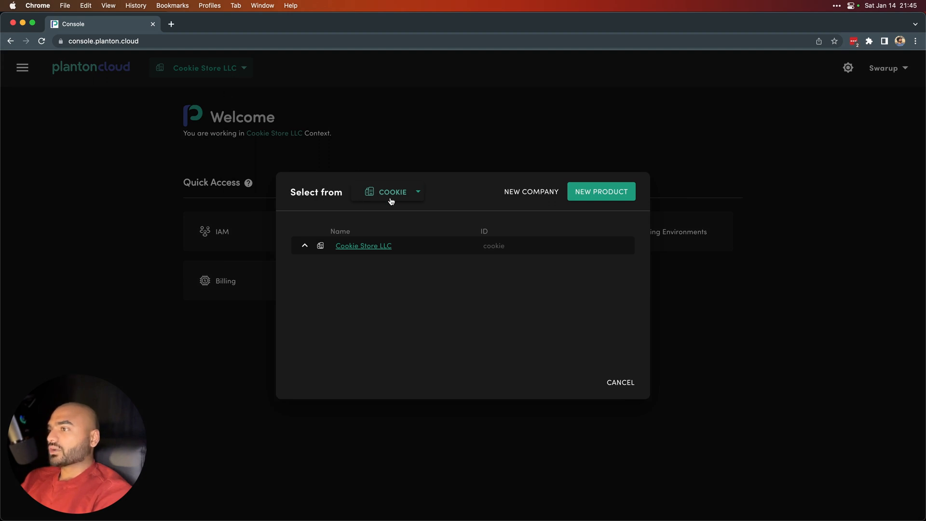
click(394, 196)
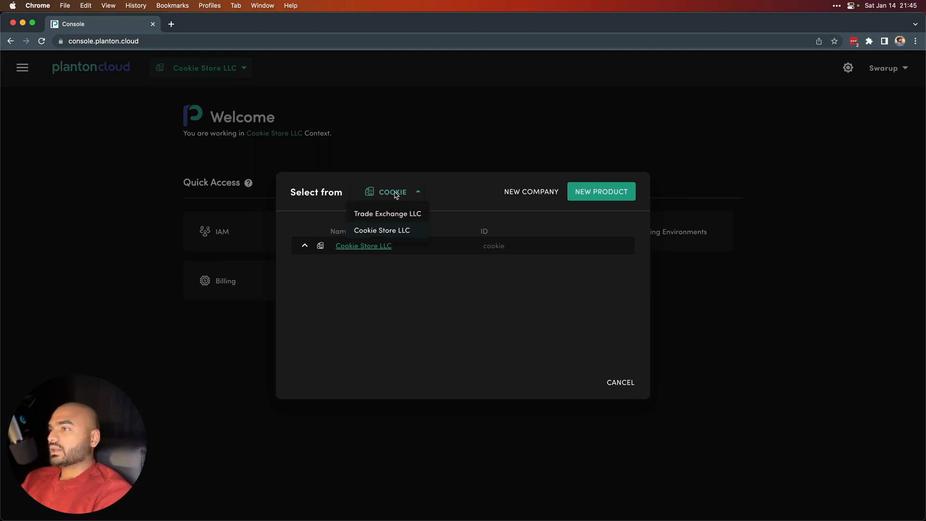
click(399, 195)
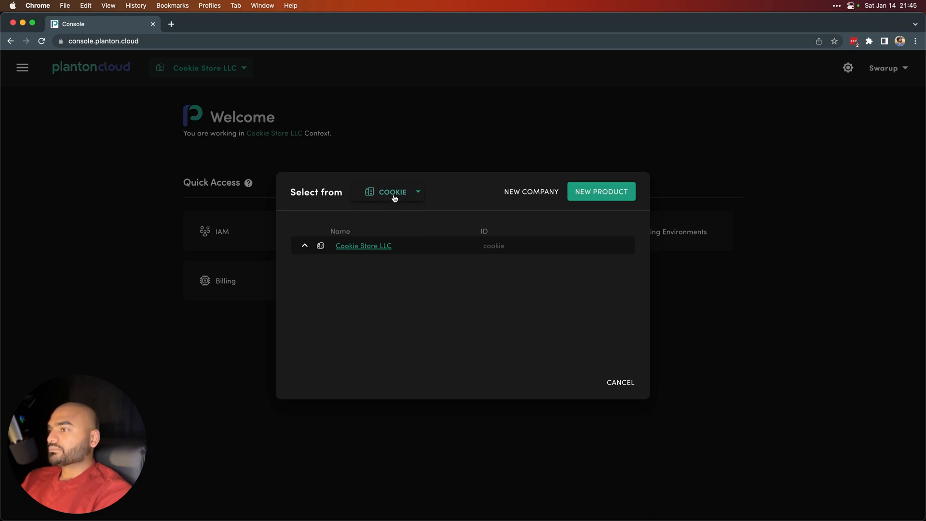
click(394, 197)
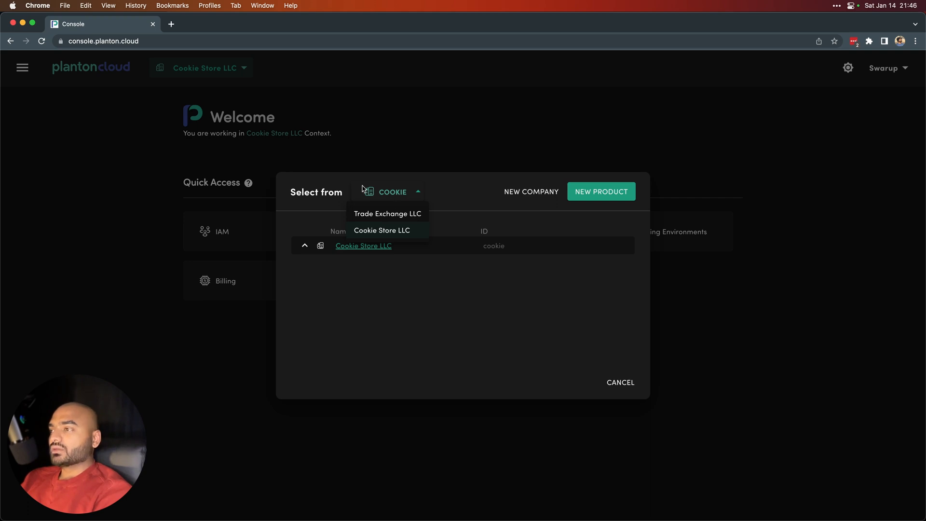
click(455, 199)
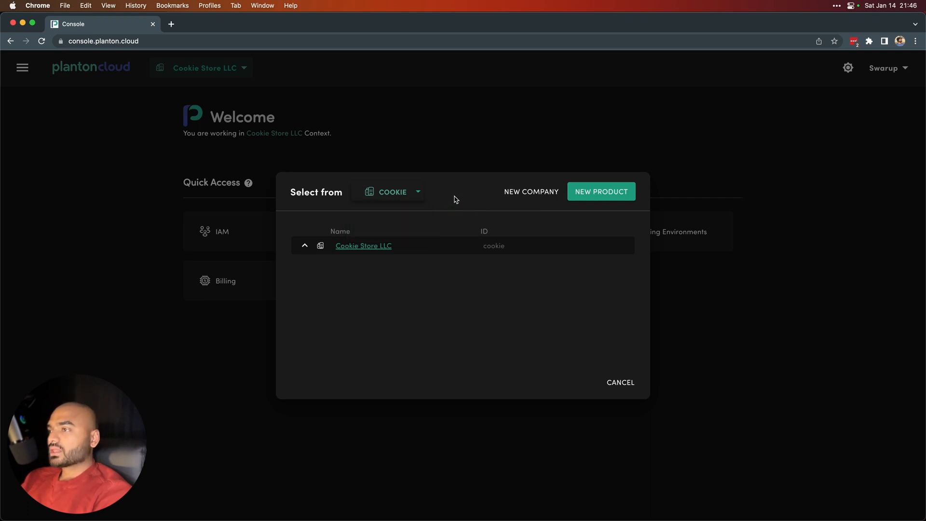
click(393, 197)
click(393, 216)
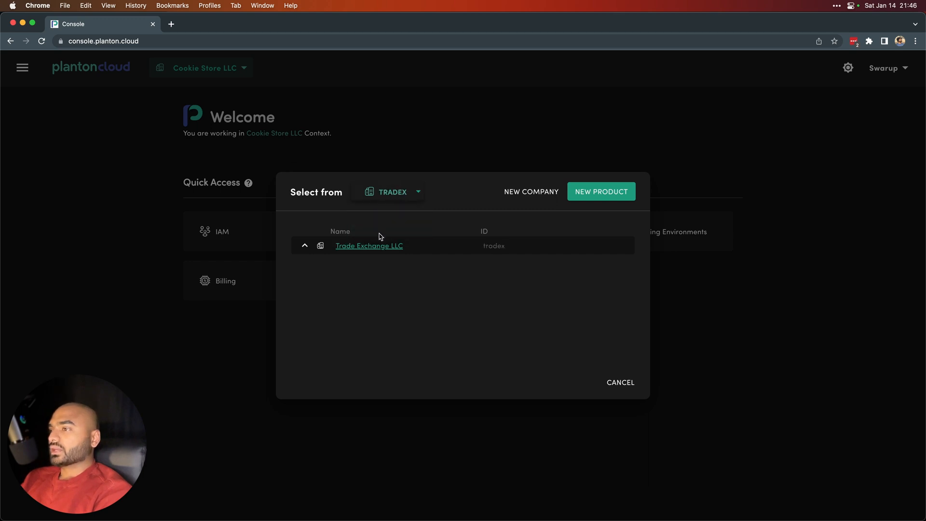
click(389, 193)
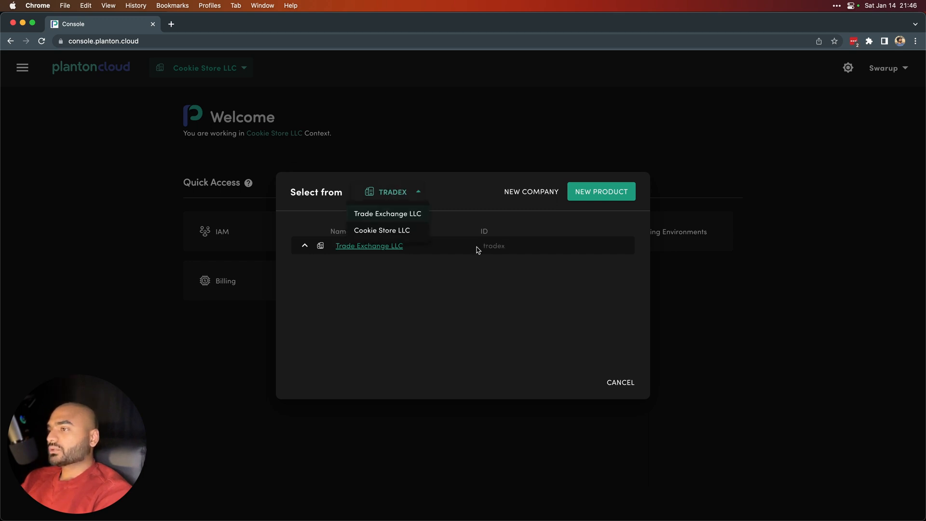
click(459, 208)
click(370, 250)
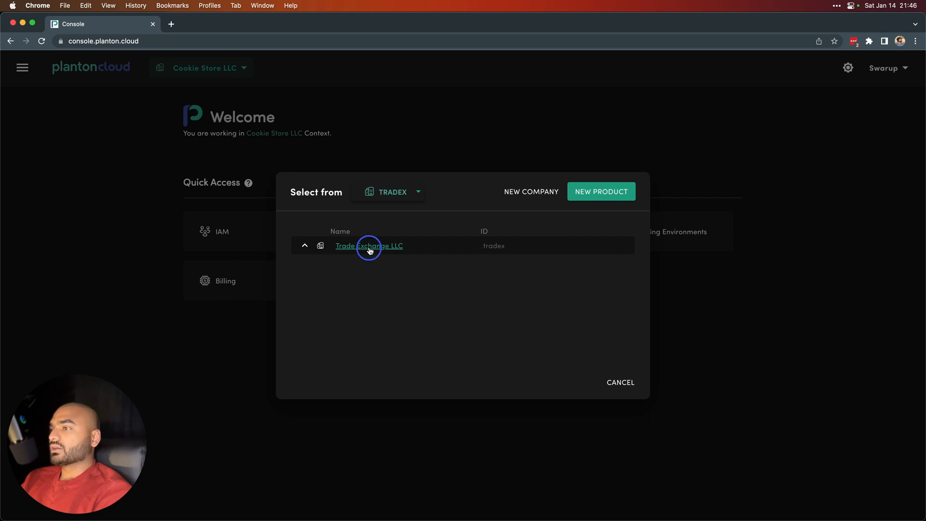
Step: Reopen the company dialog to view Cookie Store LLC, cancel it, and reveal the navigation's IAM options
click(212, 69)
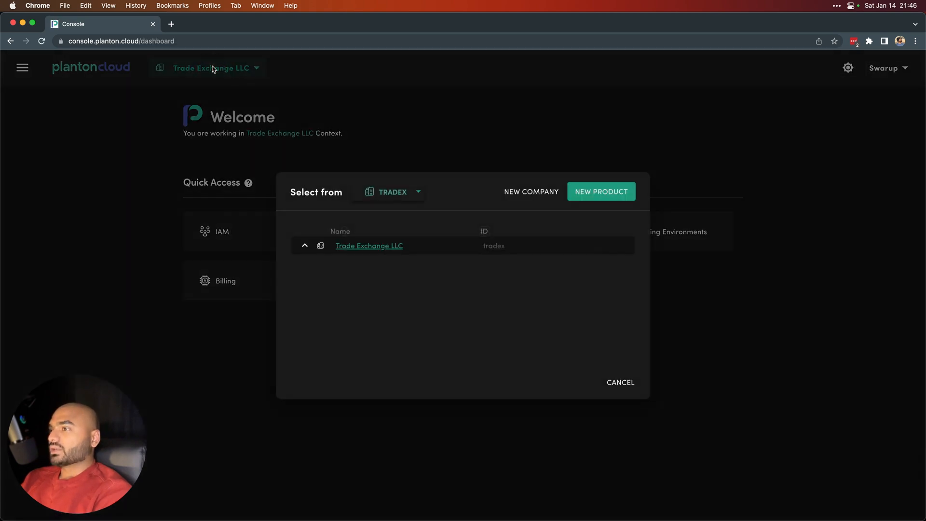
click(384, 194)
click(390, 231)
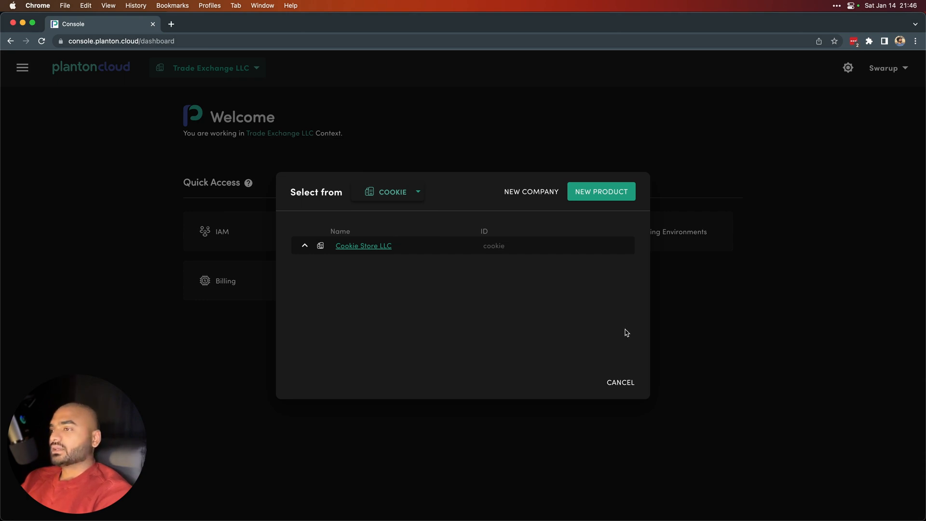
click(616, 381)
click(22, 67)
mouse_move(115, 109)
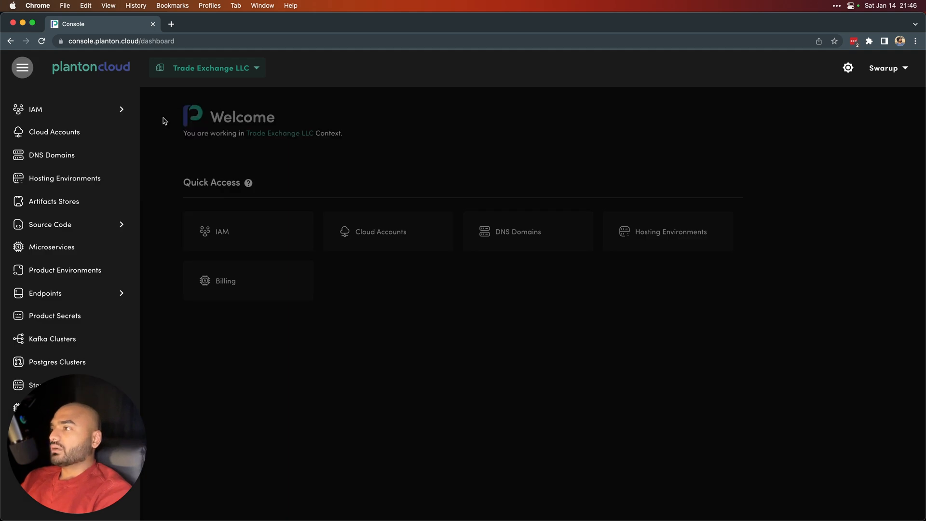
Step: Open IAM permissions for company tradex and review its Company Founder principal with the founder role
click(158, 119)
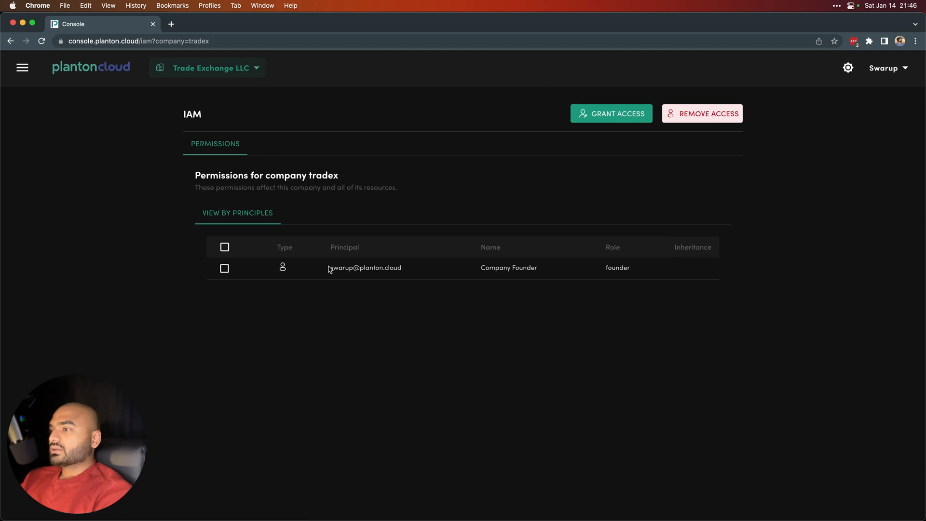
drag(328, 268, 406, 273)
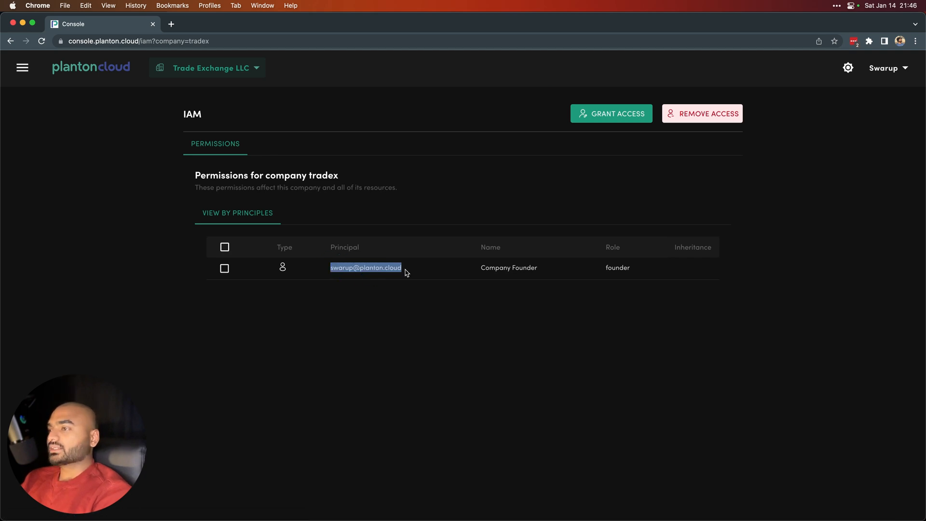
click(484, 271)
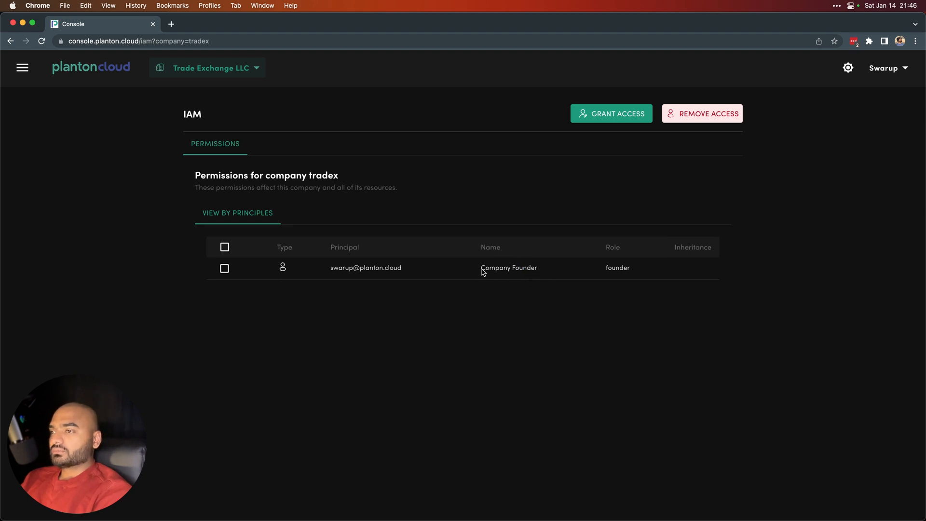
double_click(616, 270)
click(208, 71)
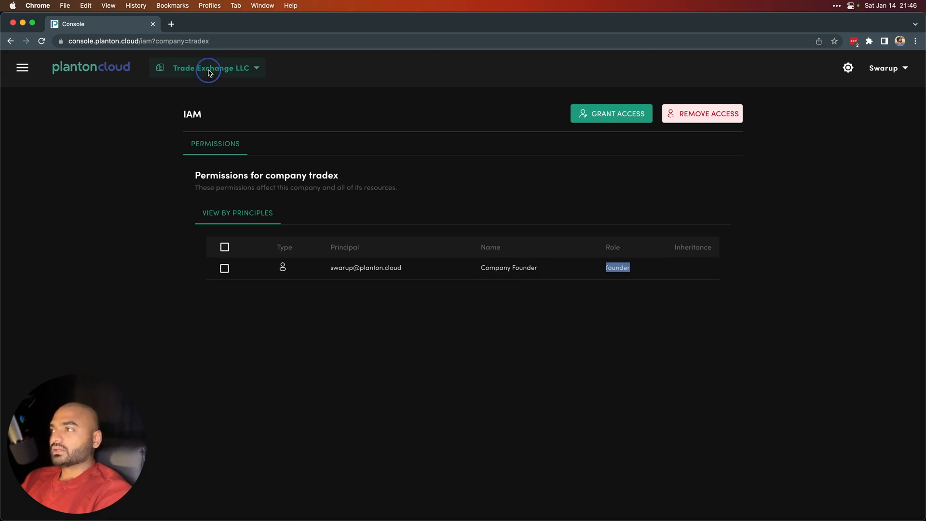
Step: Pick Cookie Store LLC from the company list, open its permissions for company cookie, and begin granting access
click(366, 197)
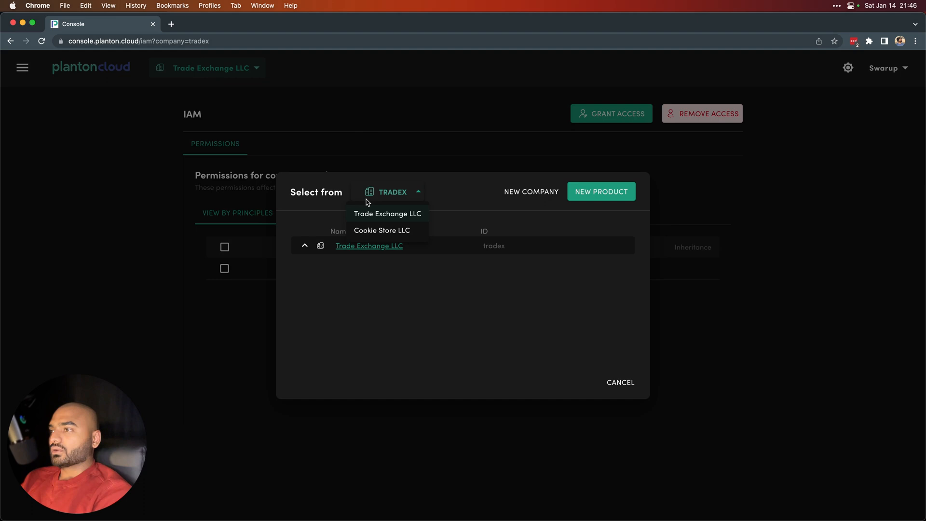
click(387, 231)
click(361, 247)
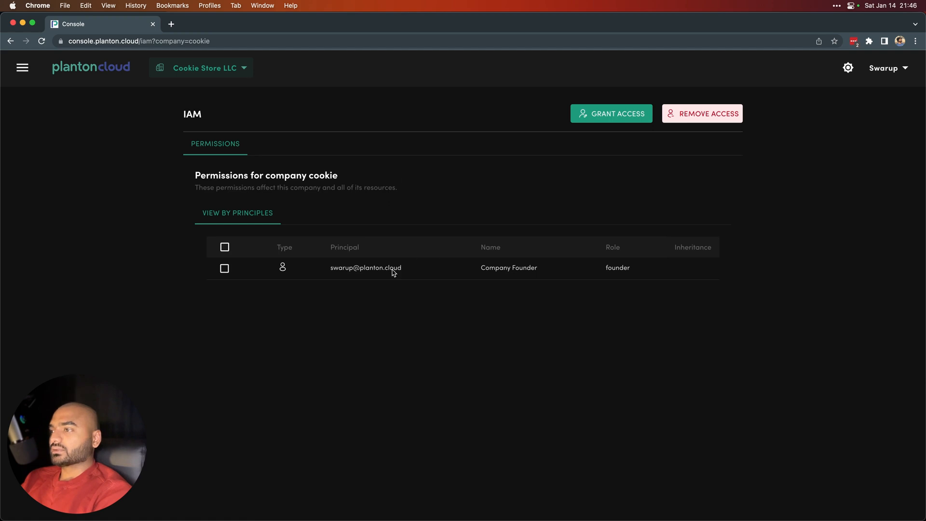
double_click(324, 176)
click(194, 178)
drag(195, 177, 340, 179)
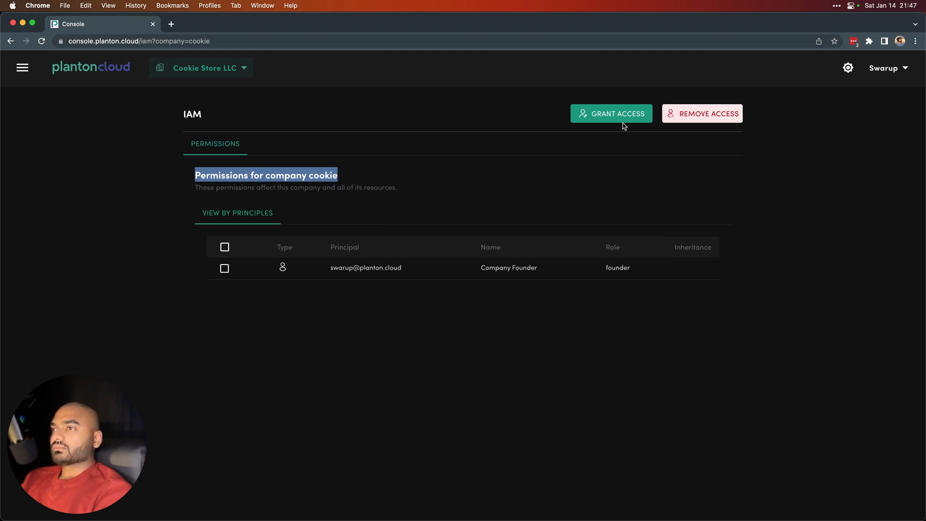
click(601, 114)
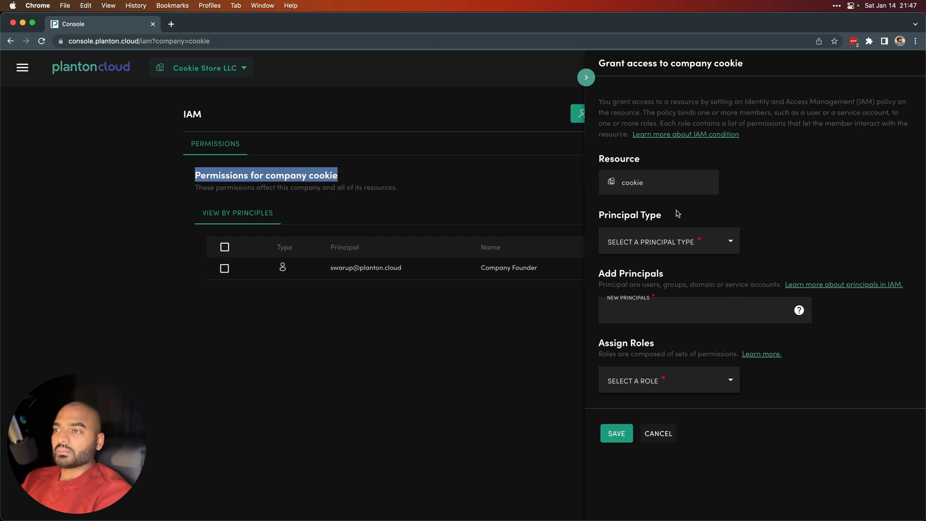
Step: Set the grant's Principal Type to user
click(685, 237)
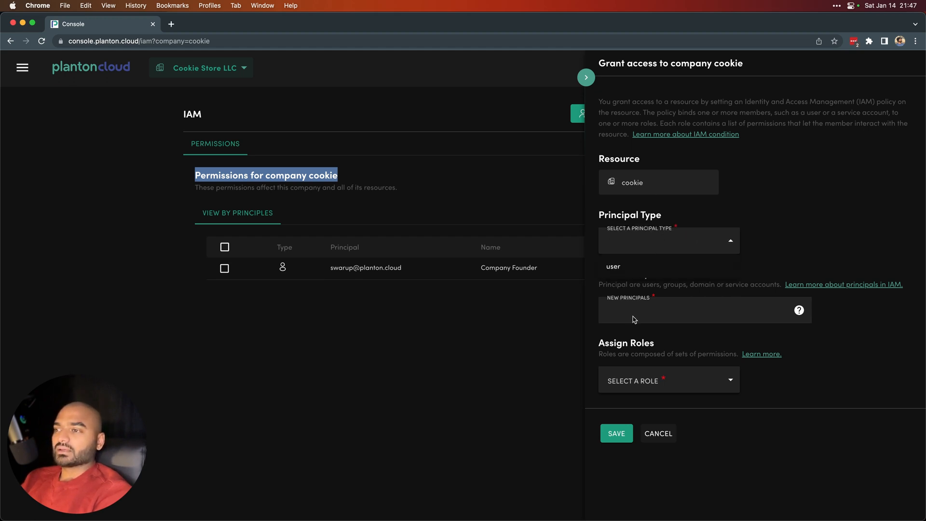
click(654, 389)
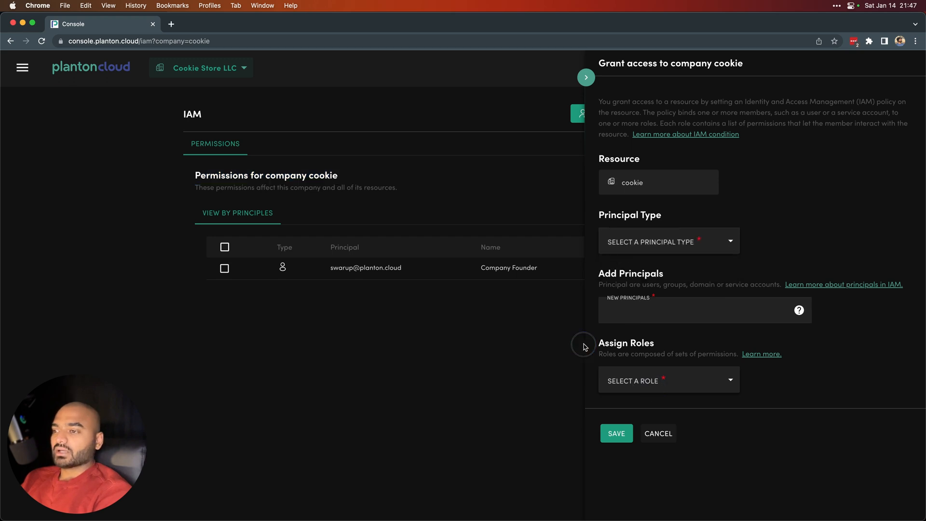
click(646, 389)
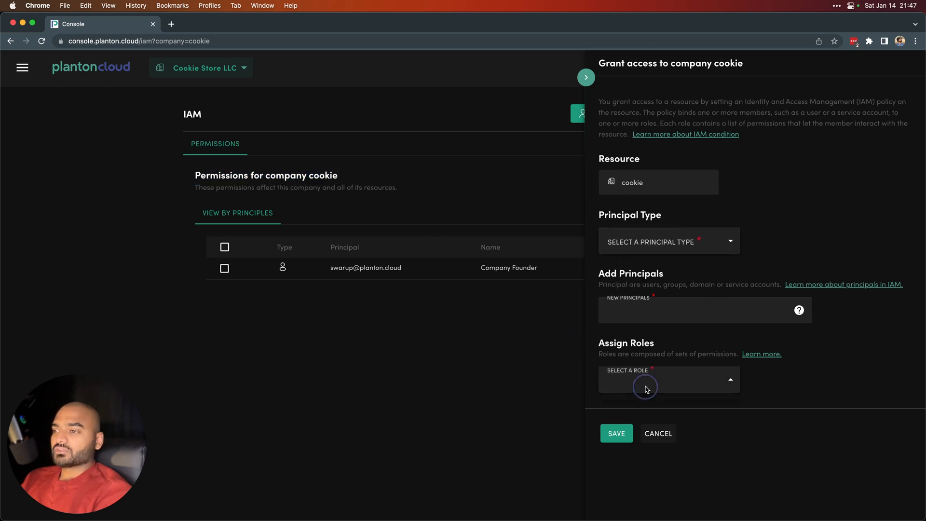
click(645, 247)
click(635, 266)
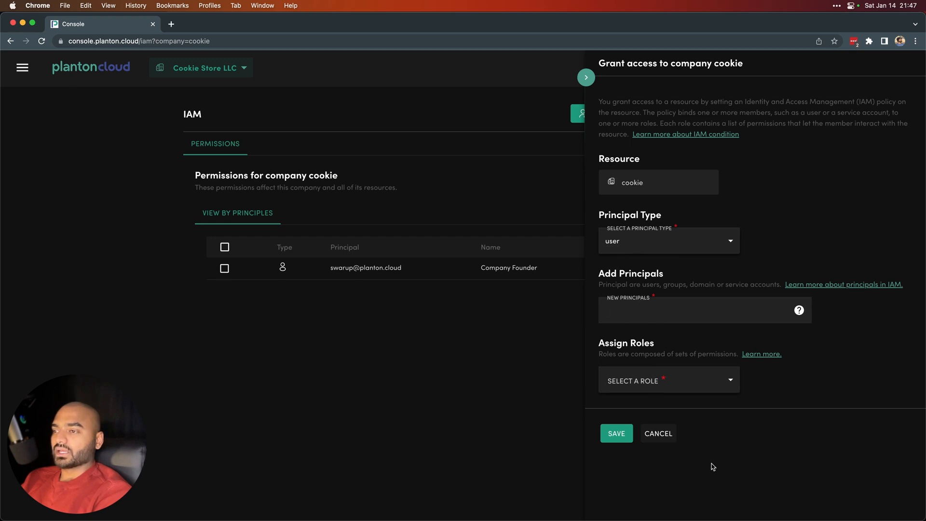
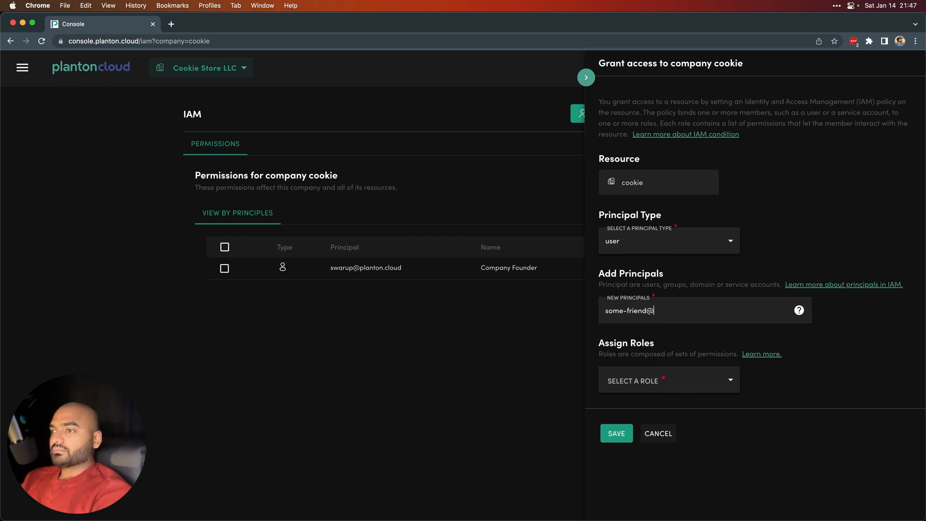
Step: Add the new person's e-mail address as a principal and browse the company roles list
key(Tab)
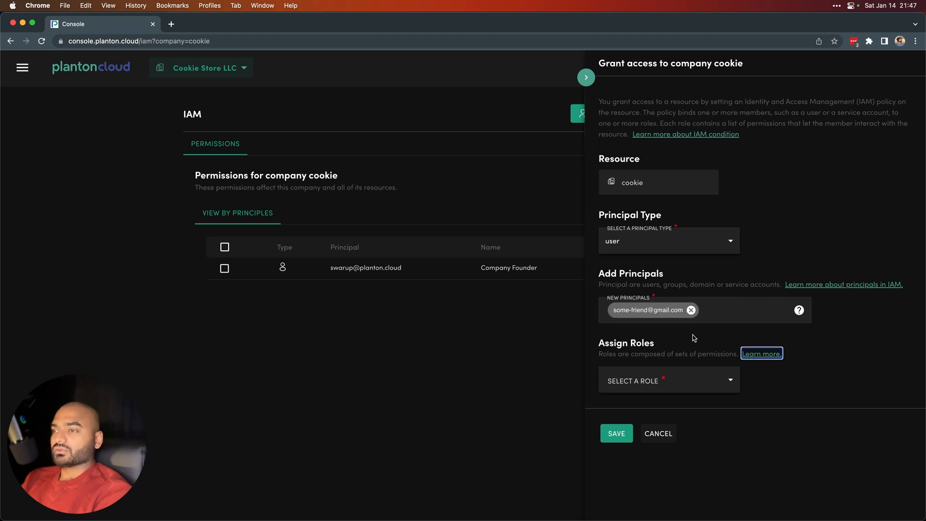
click(656, 372)
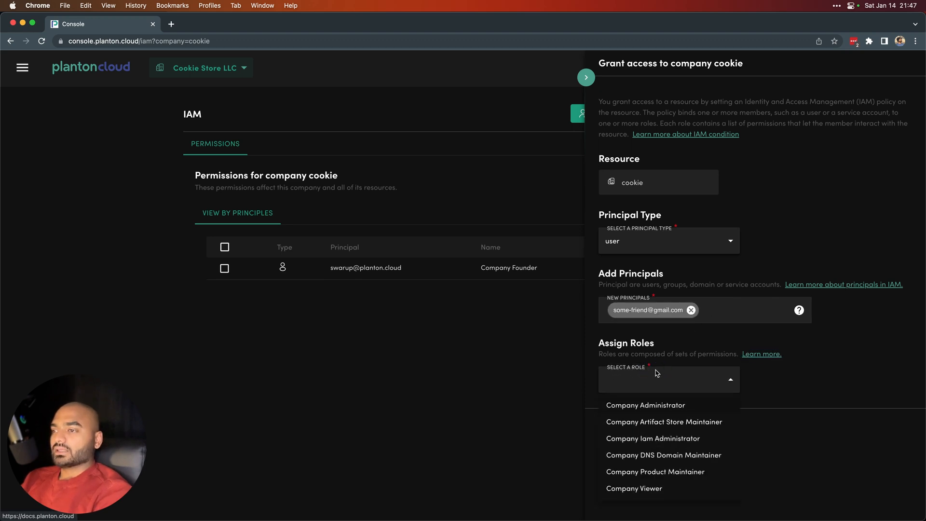
scroll(644, 457, down, 3)
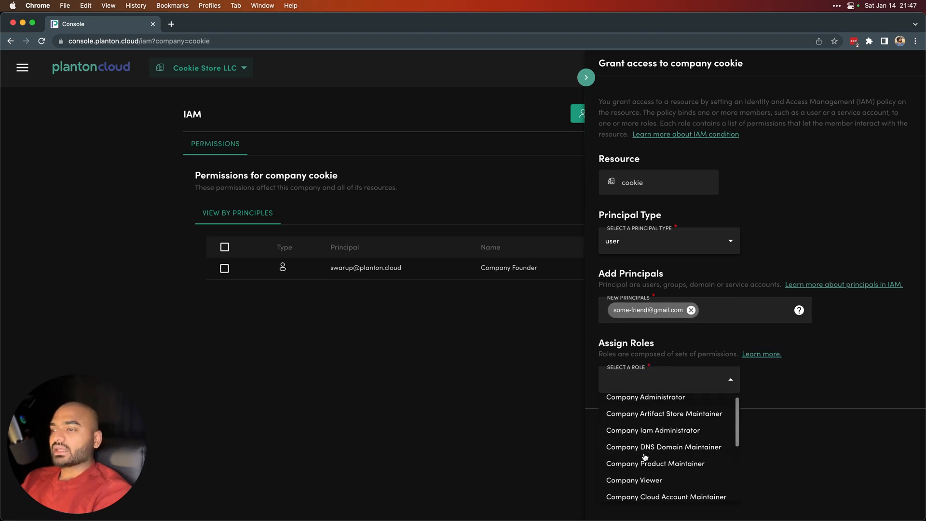
scroll(644, 458, down, 4)
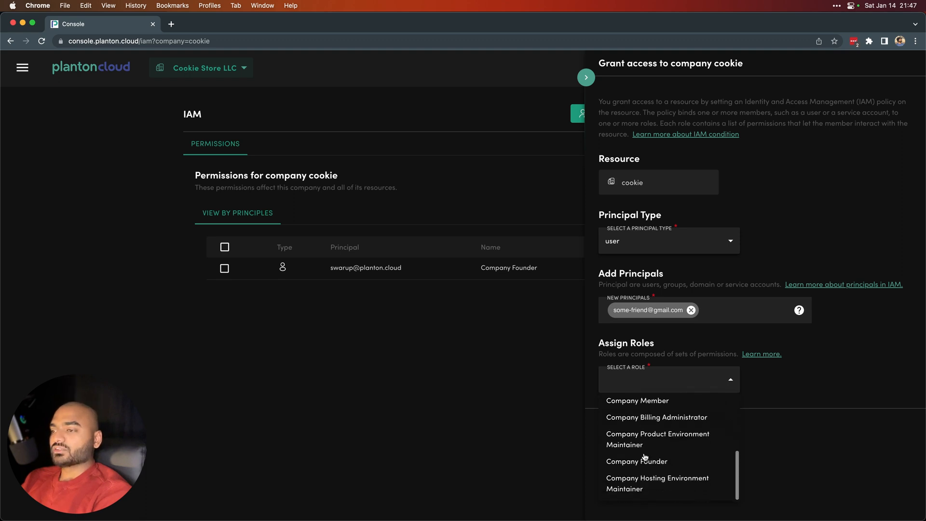